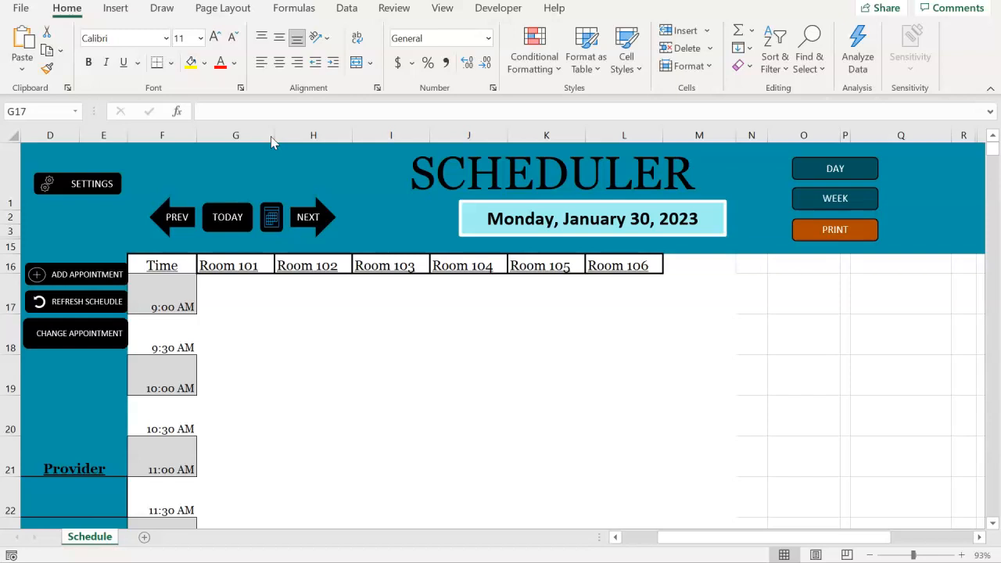
Show today's schedule and browse forward through the following days one at a time
left_click(229, 218)
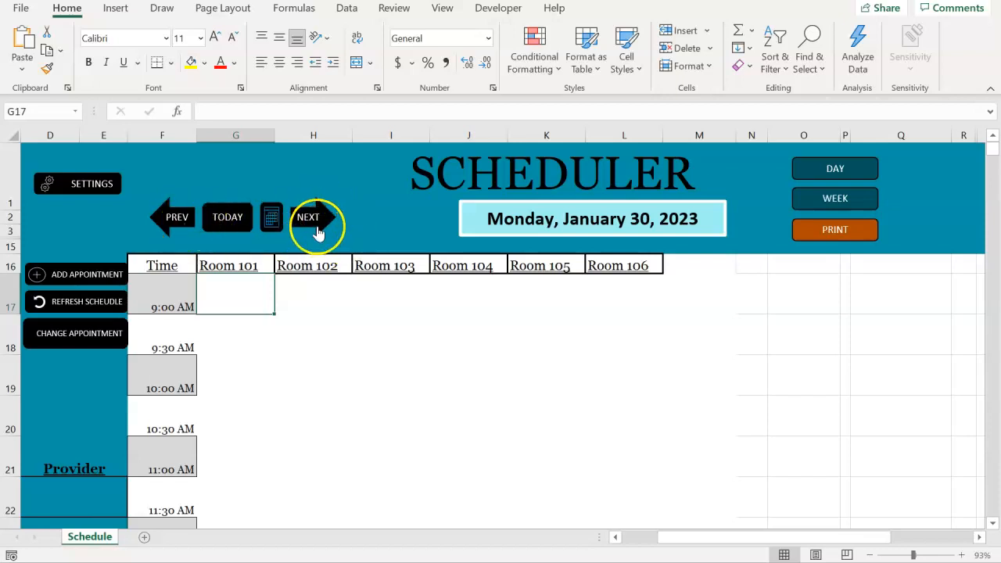
left_click(318, 233)
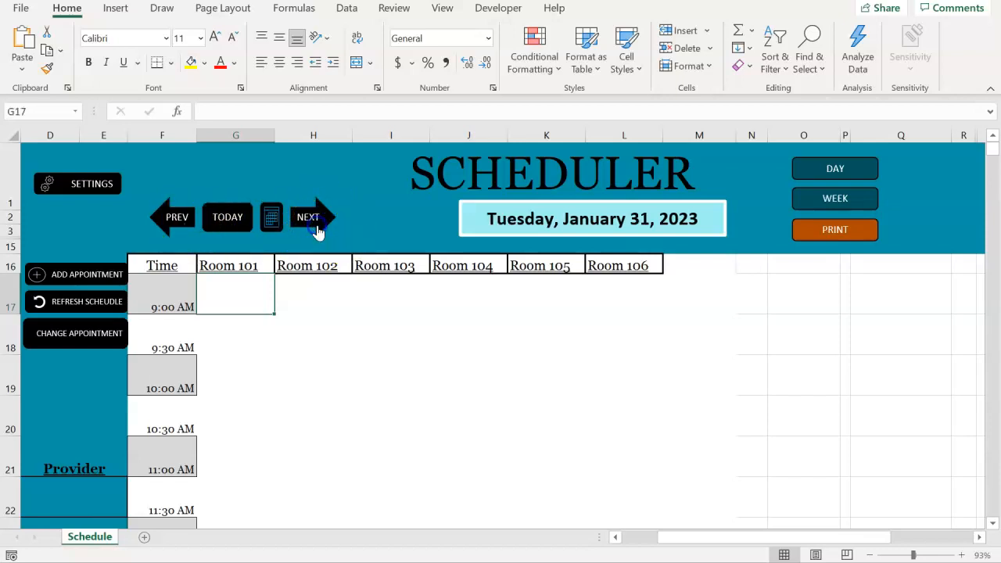
left_click(318, 233)
left_click(319, 232)
left_click(318, 232)
left_click(318, 232)
Browse the schedule back day by day to Saturday, January 21, 2023, and return to today's schedule
left_click(172, 222)
left_click(173, 225)
left_click(173, 225)
left_click(172, 224)
left_click(173, 225)
left_click(173, 225)
left_click(173, 224)
left_click(174, 225)
left_click(173, 225)
left_click(173, 224)
left_click(173, 224)
left_click(173, 224)
left_click(172, 224)
left_click(174, 224)
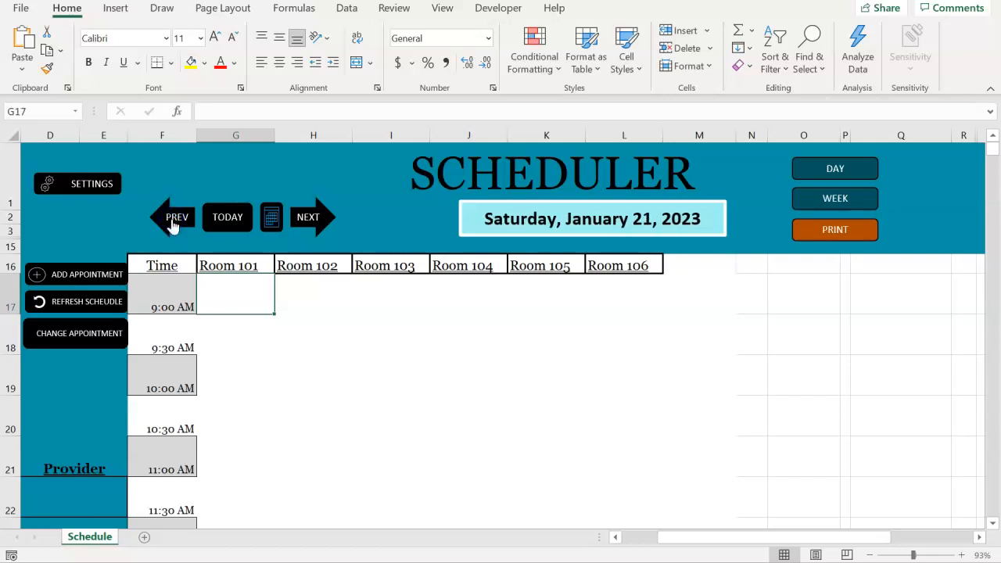
left_click(229, 223)
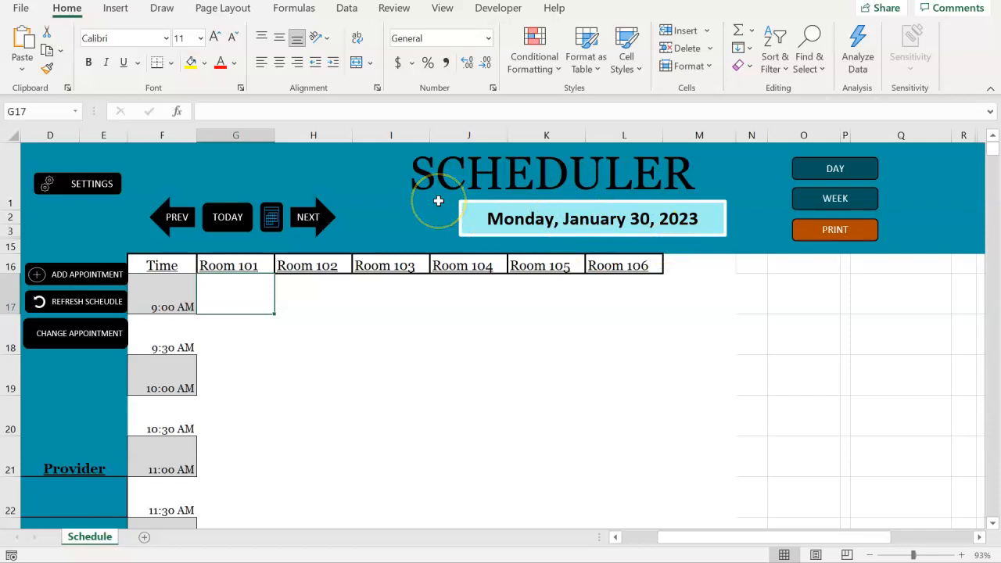
Jump to Friday, June 16, 2023 with the calendar date picker and return to today's schedule
left_click(273, 223)
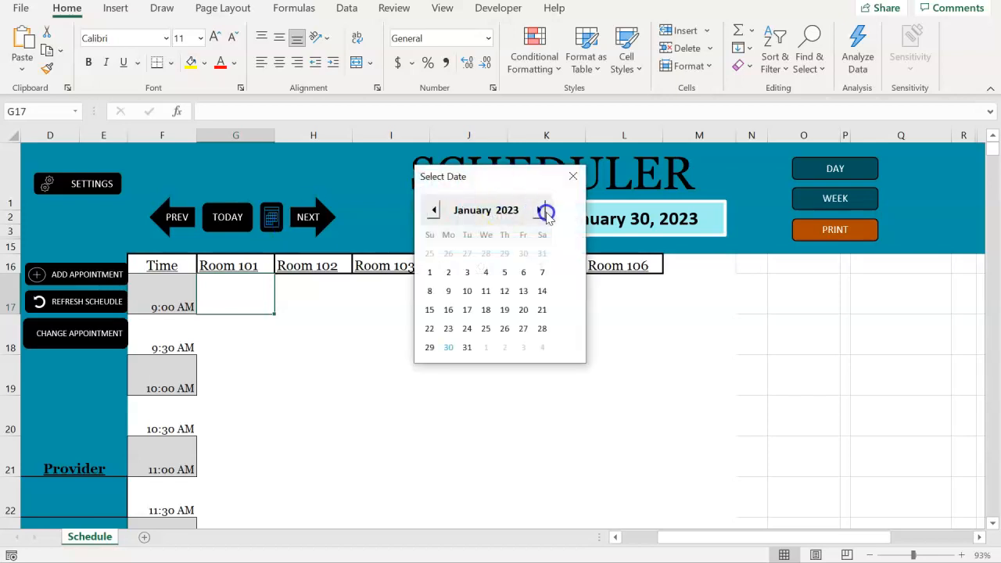
left_click(540, 210)
left_click(540, 210)
left_click(540, 210)
left_click(539, 210)
left_click(539, 211)
left_click(522, 293)
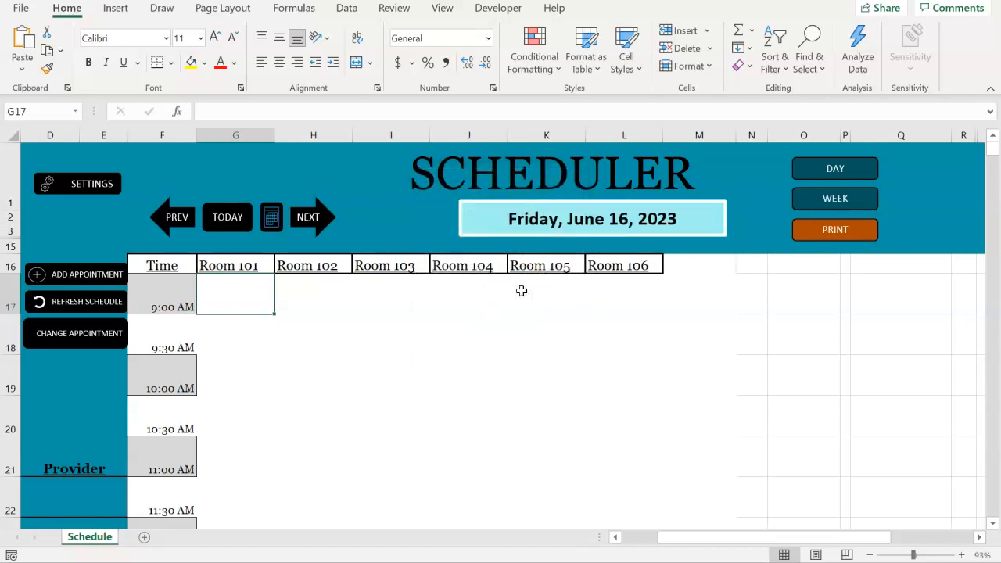
left_click(305, 225)
left_click(235, 222)
left_click(237, 223)
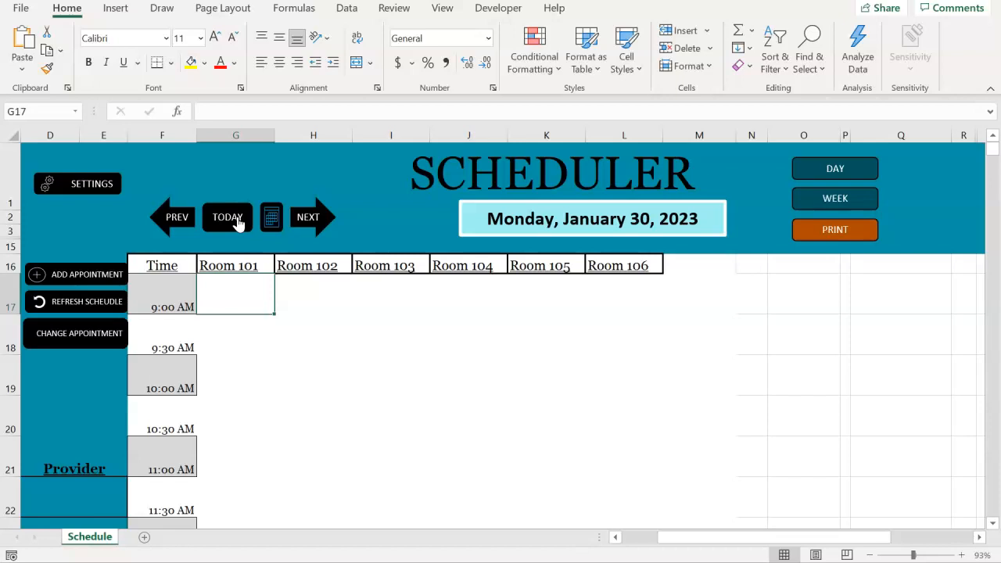
Open the scheduler settings and set the Start Time to 8:00 AM
left_click(105, 183)
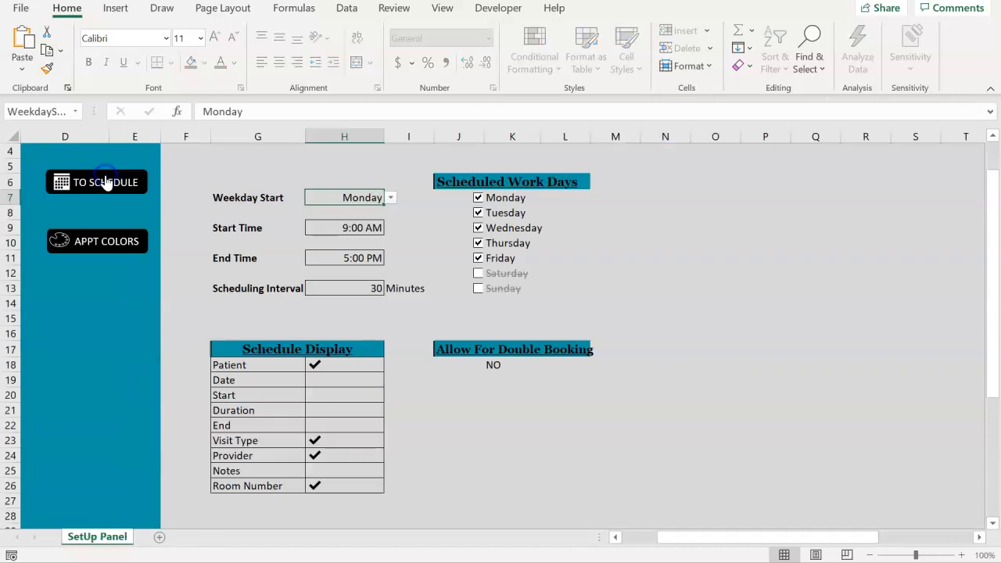
left_click(344, 228)
left_click(390, 228)
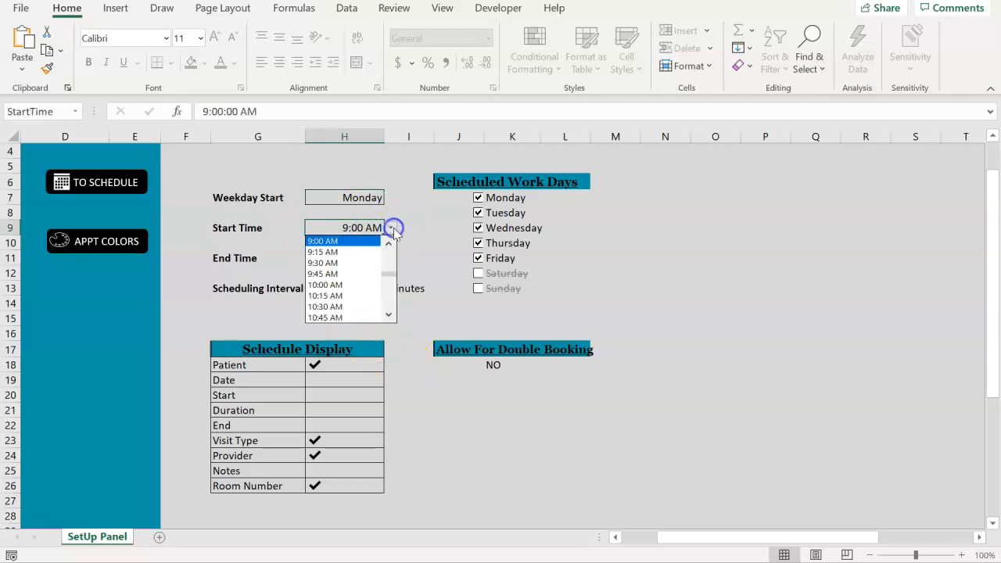
left_click(388, 244)
left_click(389, 244)
left_click(389, 244)
left_click(352, 252)
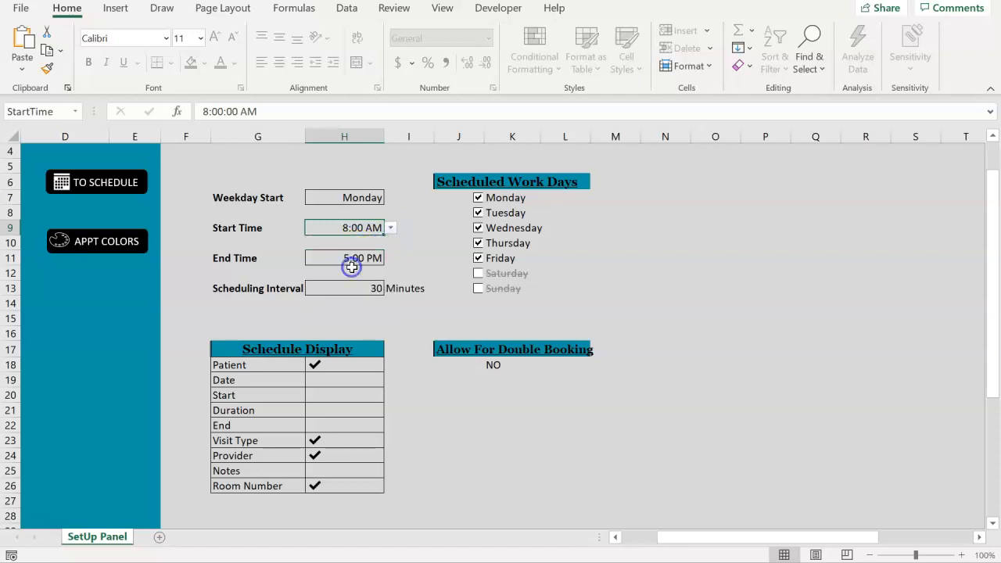
Set the Scheduling Interval to 15 minutes
left_click(362, 290)
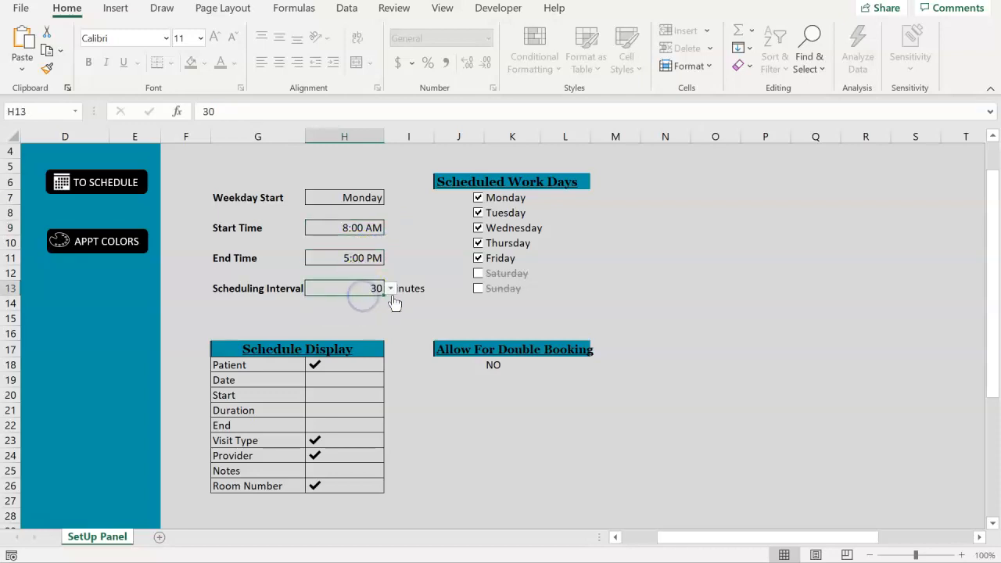
left_click(390, 288)
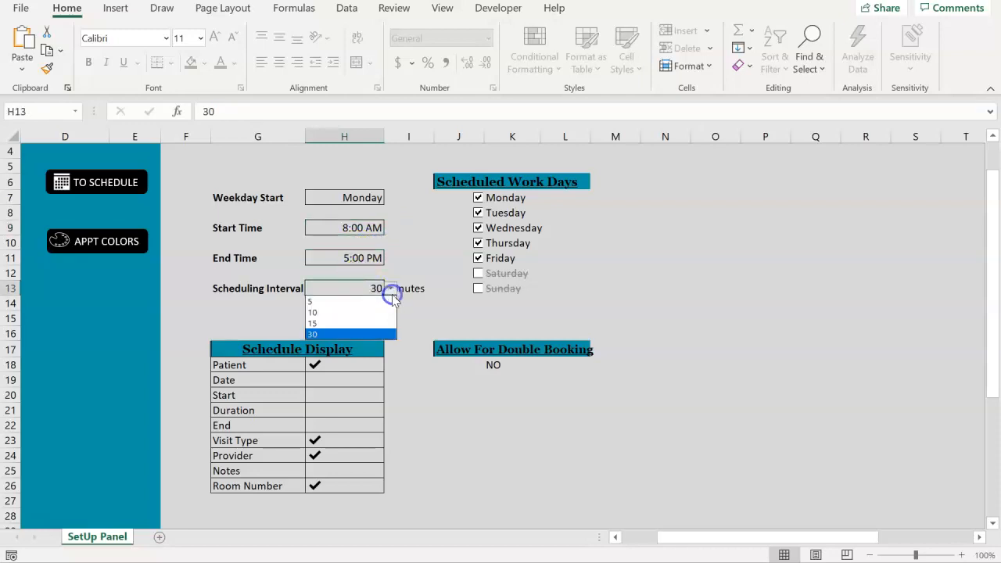
left_click(362, 329)
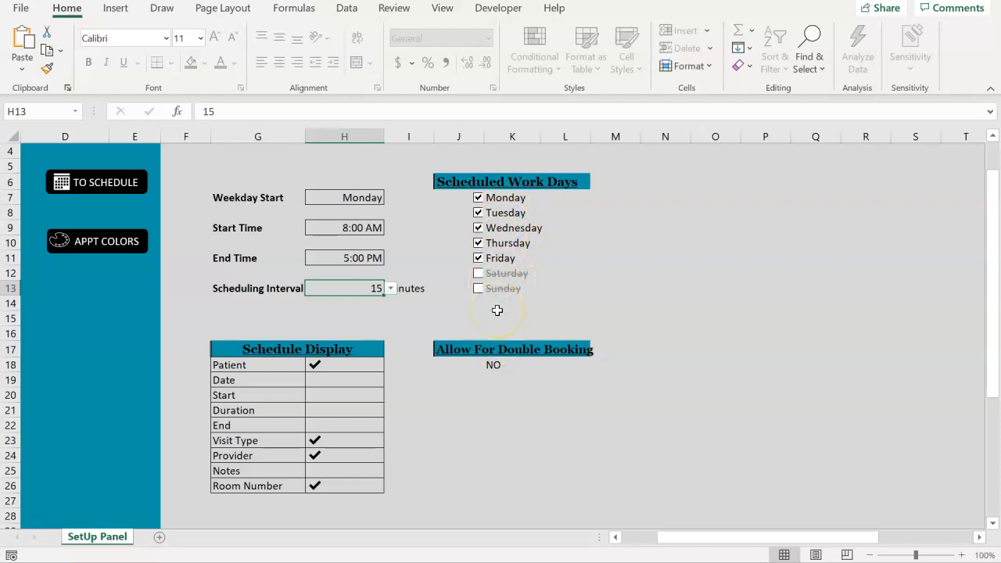
Exclude Wednesday from the scheduled work days and include it again
left_click(479, 228)
left_click(479, 229)
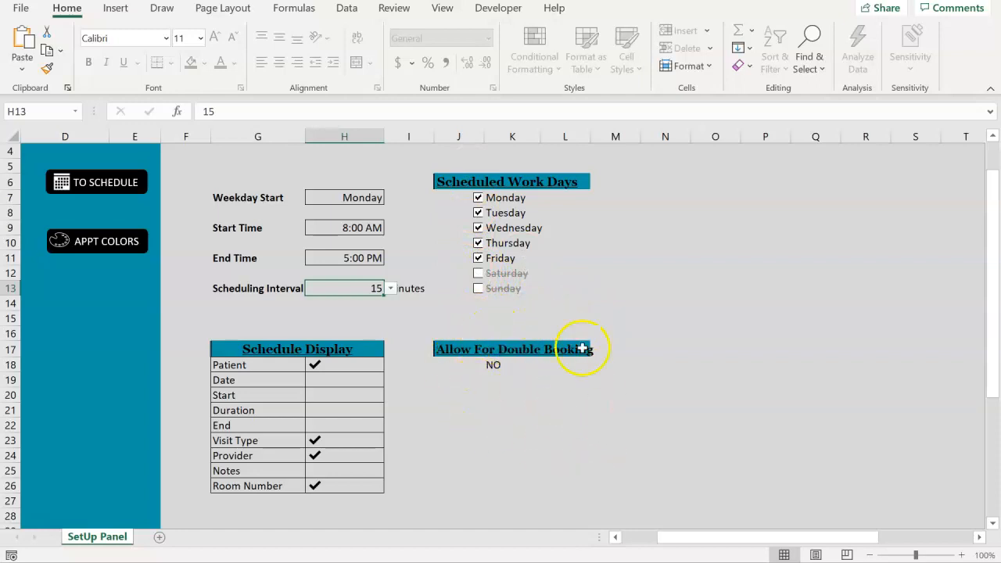
Switch Allow For Double Booking to YES and back to NO, twice
left_click(491, 367)
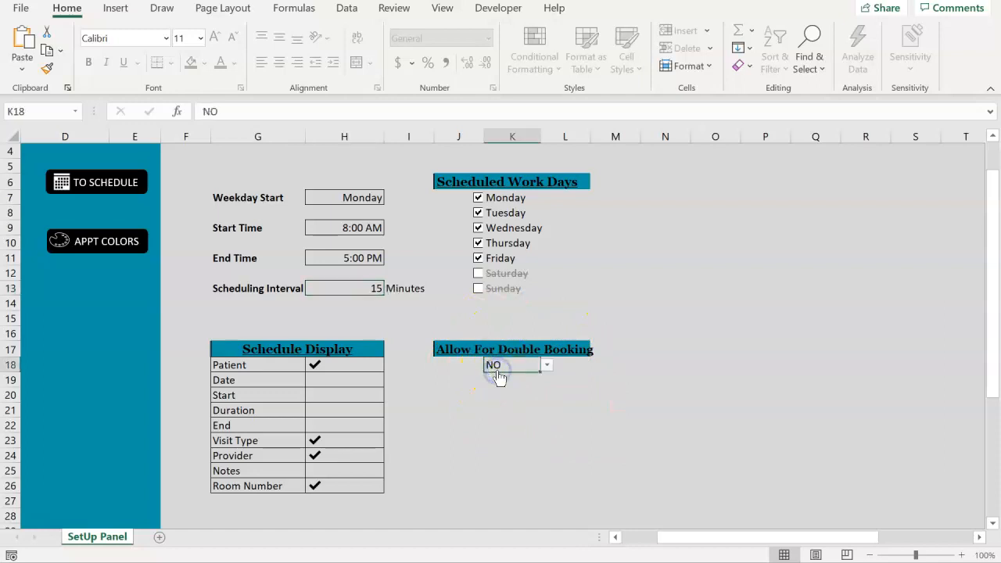
left_click(546, 369)
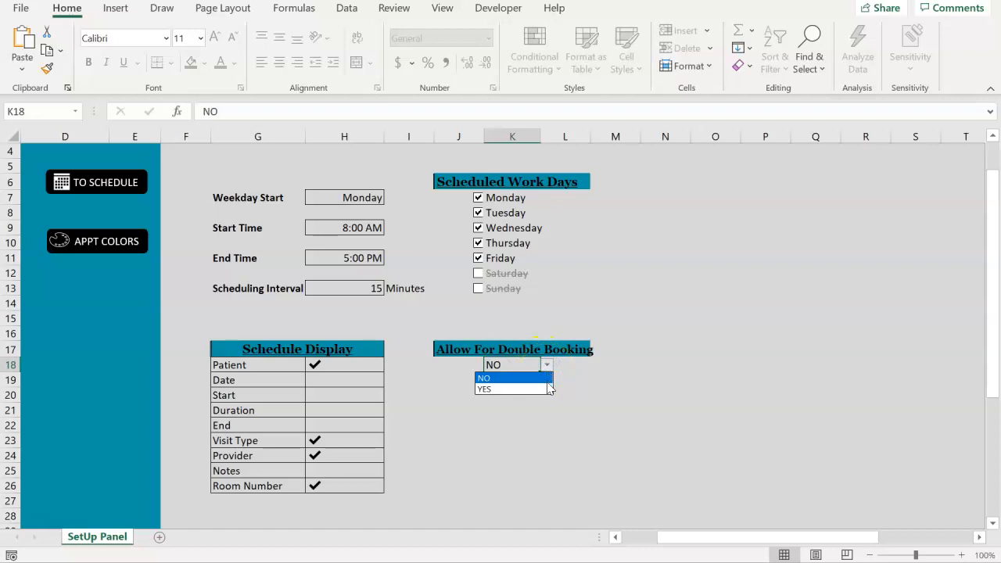
left_click(545, 389)
left_click(547, 366)
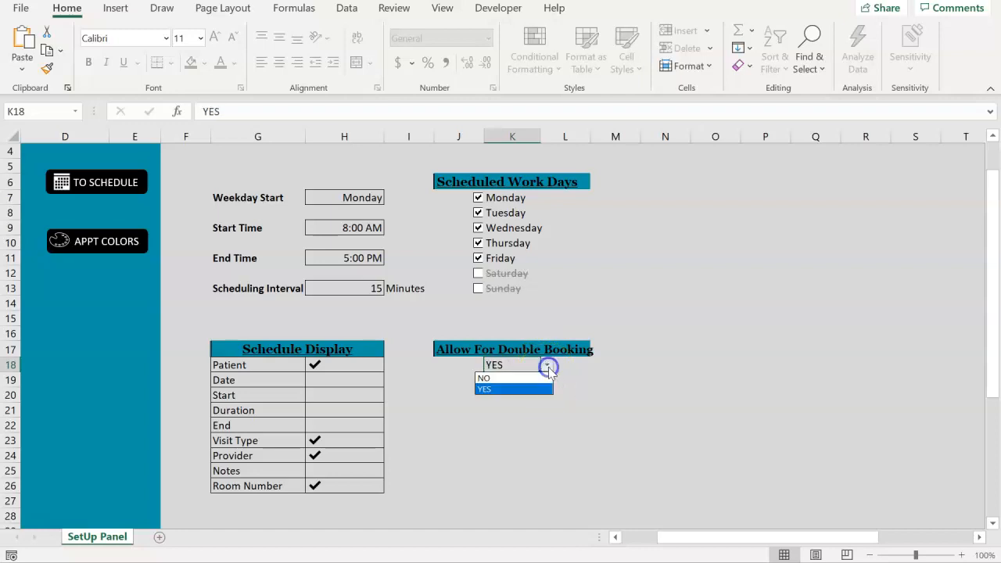
left_click(539, 378)
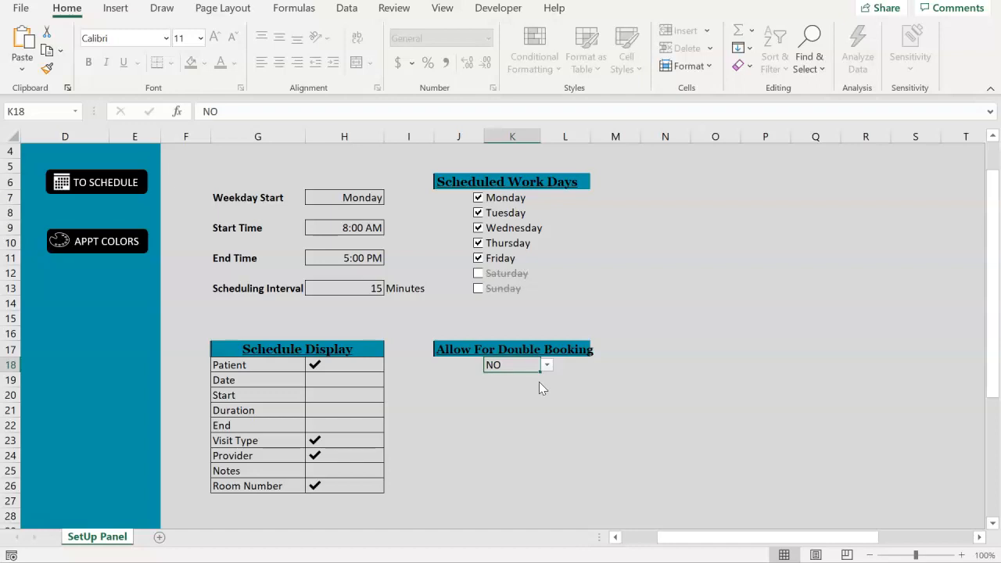
left_click(547, 364)
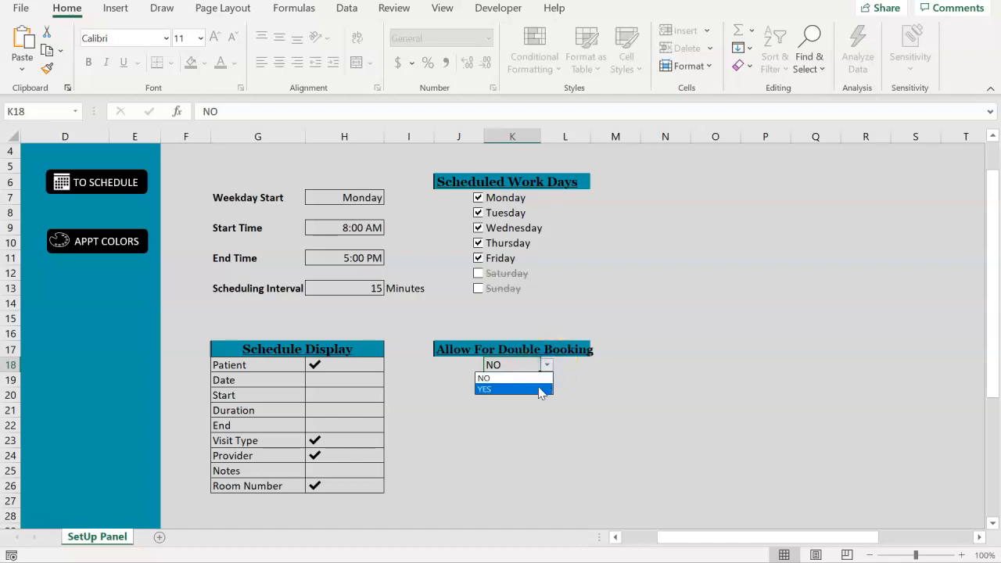
left_click(538, 389)
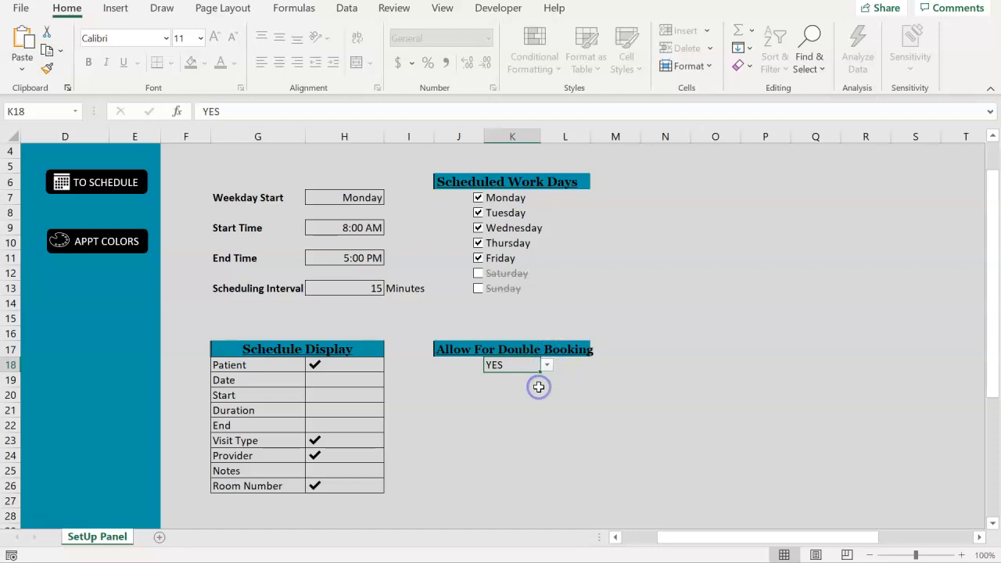
left_click(546, 365)
left_click(530, 378)
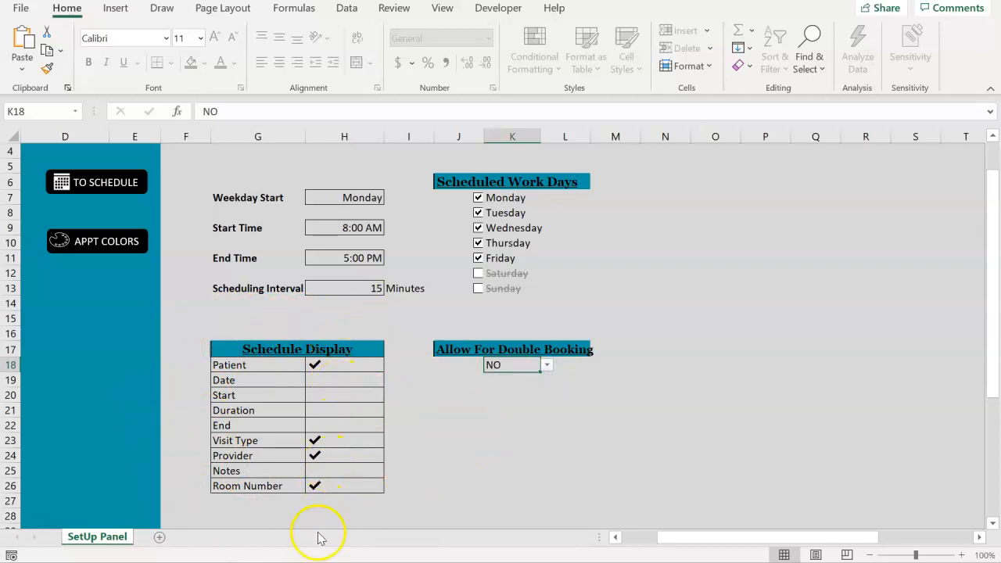
Check Start and Duration in the Schedule Display list and uncheck both again
left_click(323, 395)
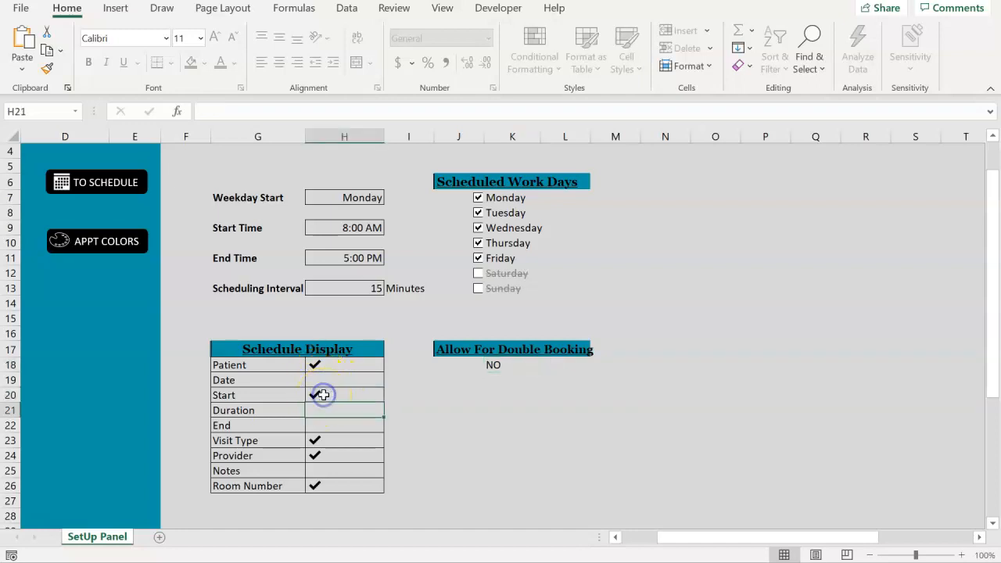
mouse_move(404, 562)
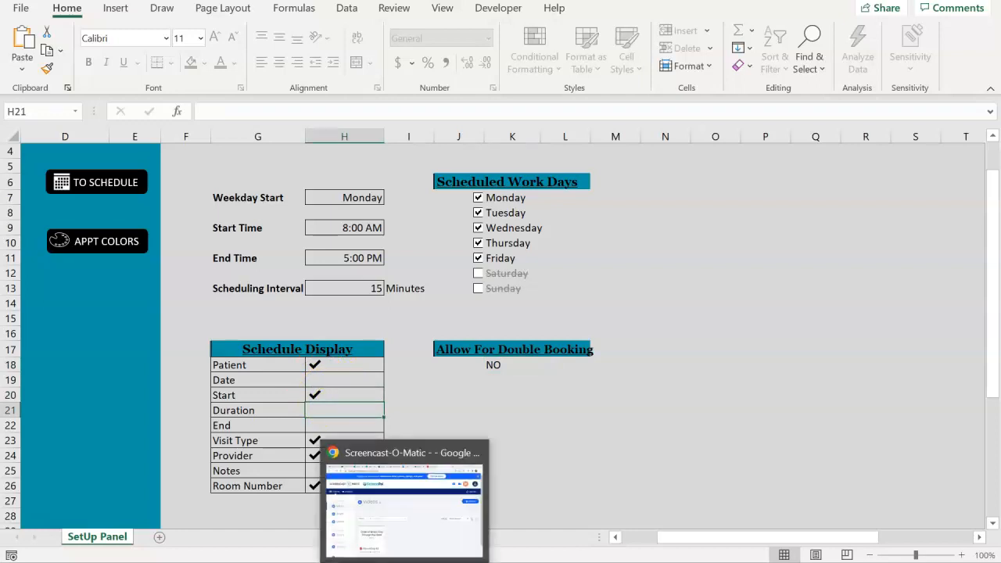
left_click(320, 409)
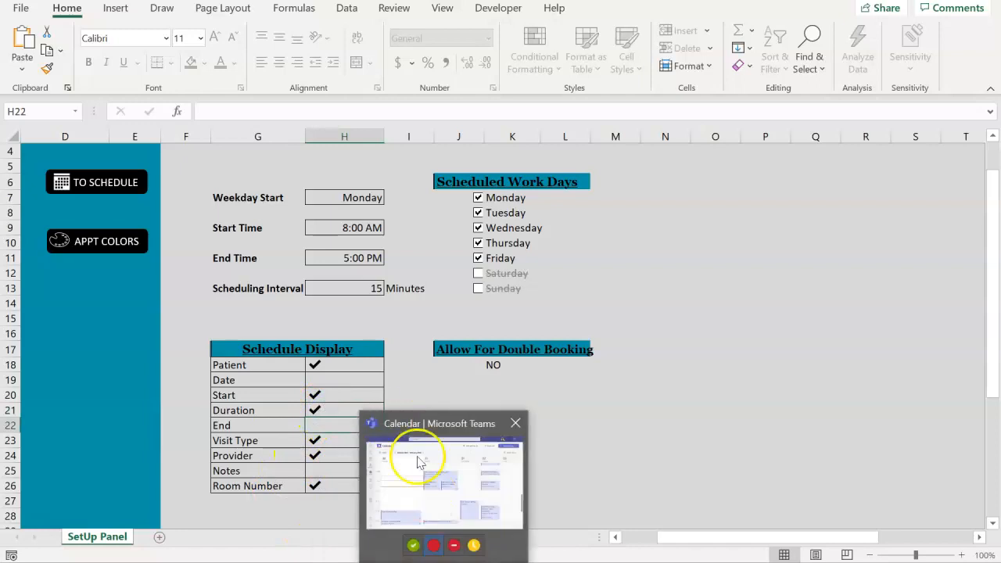
left_click(320, 394)
left_click(316, 409)
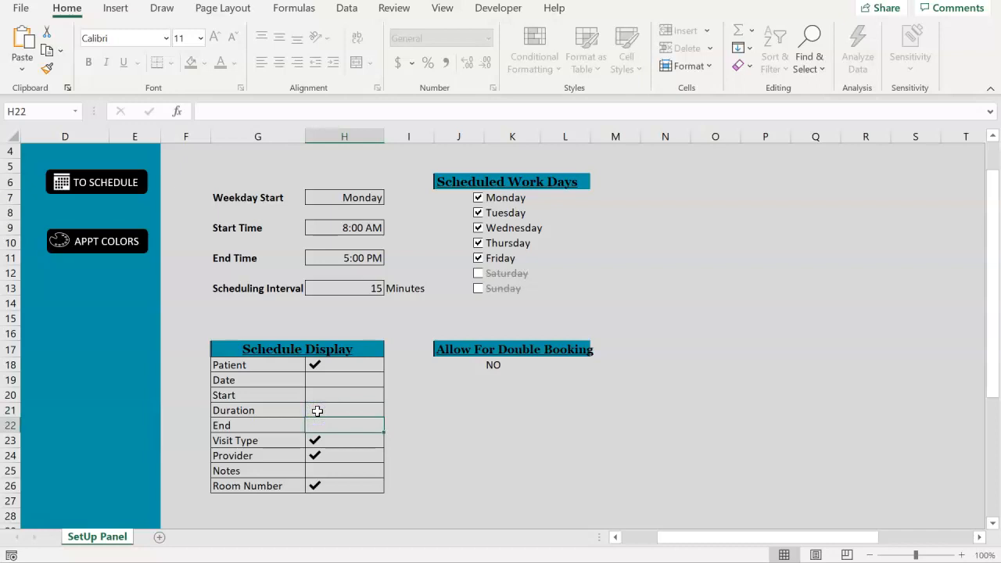
Open the appointment colors list and examine the BLOCK TIME and Other visit types
left_click(112, 185)
left_click(90, 244)
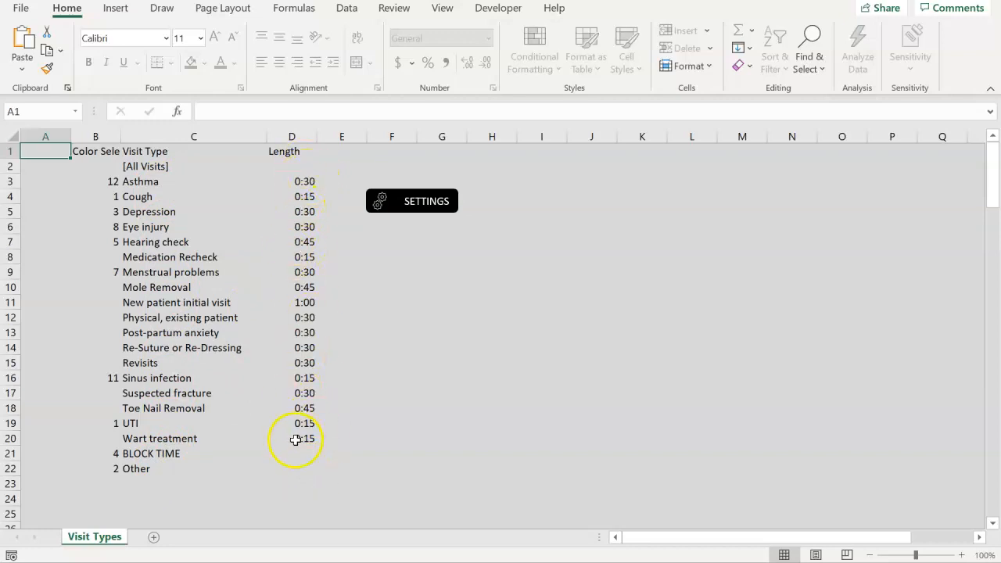
left_click(149, 458)
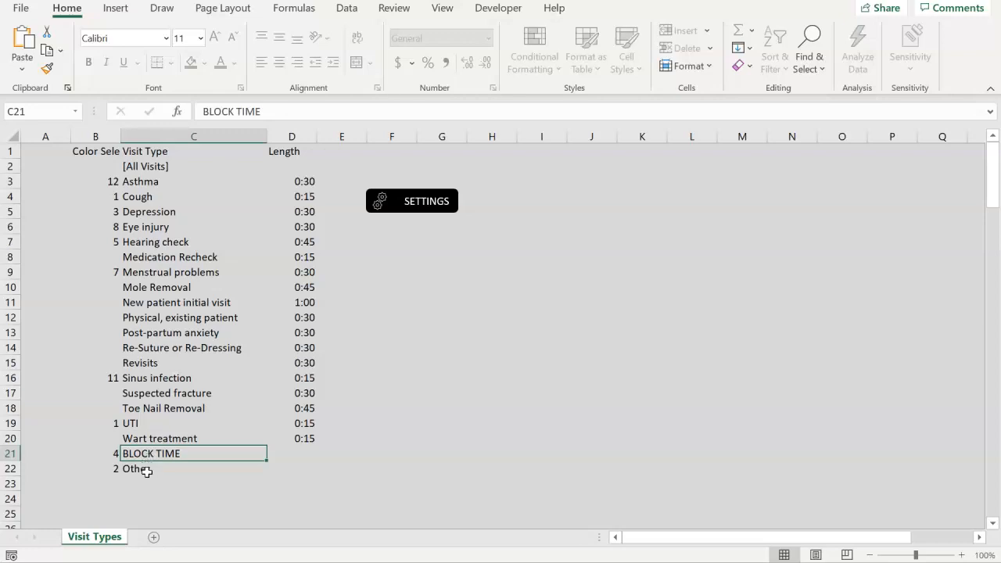
left_click(149, 469)
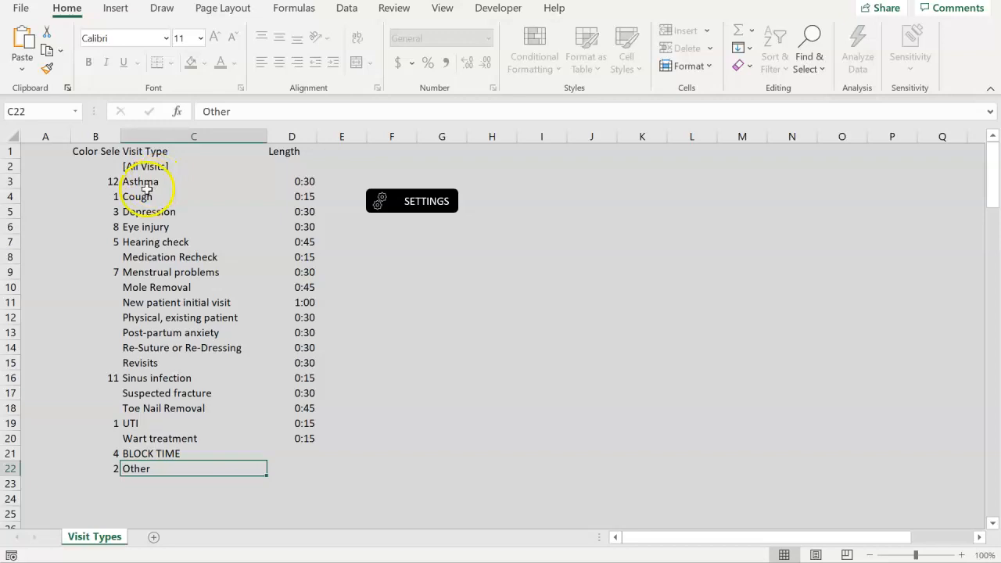
Assign blue (color 7) to the Asthma visit type, color 1 to Cough and color 3 to Depression
left_click(114, 181)
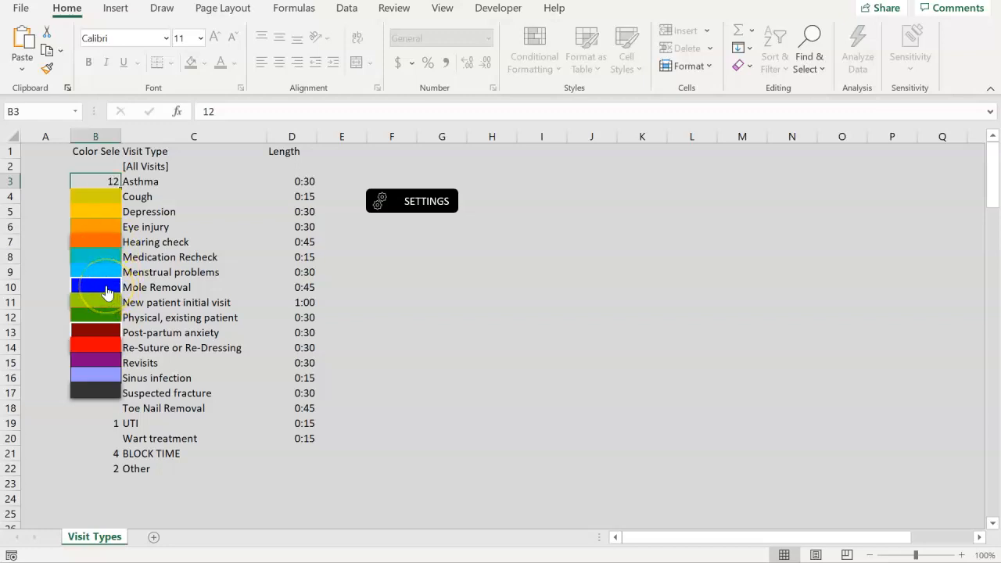
left_click(107, 290)
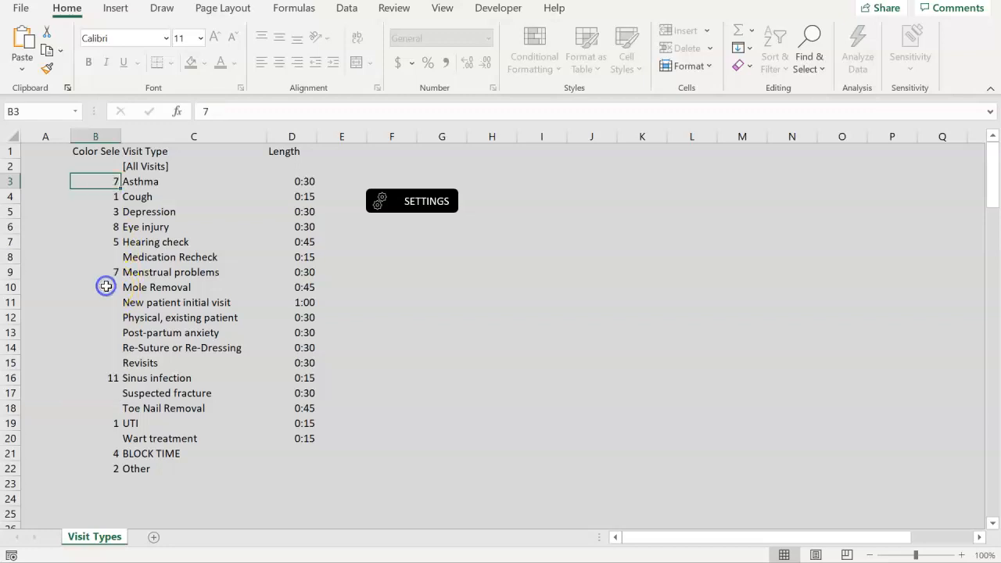
left_click(100, 198)
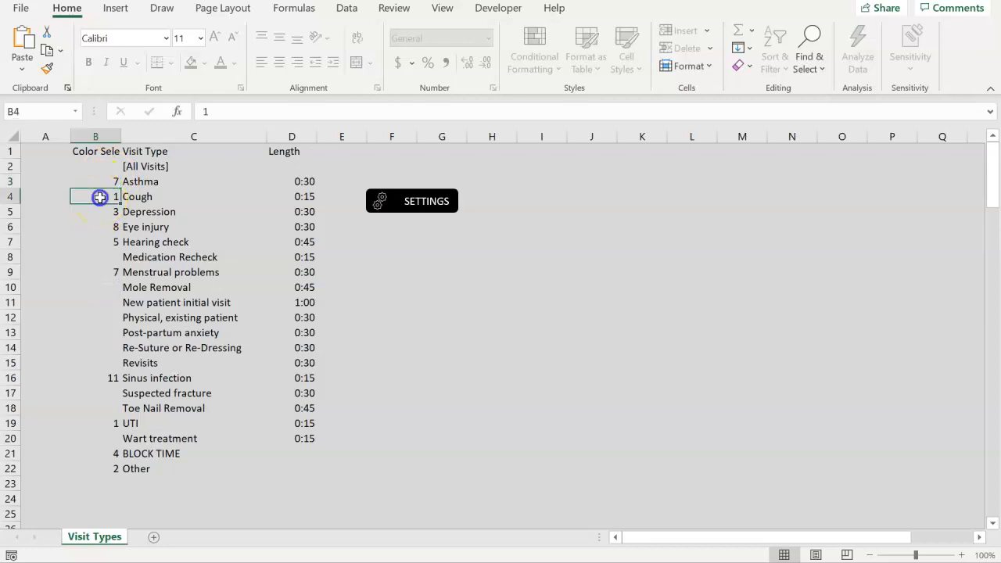
left_click(99, 216)
left_click(108, 211)
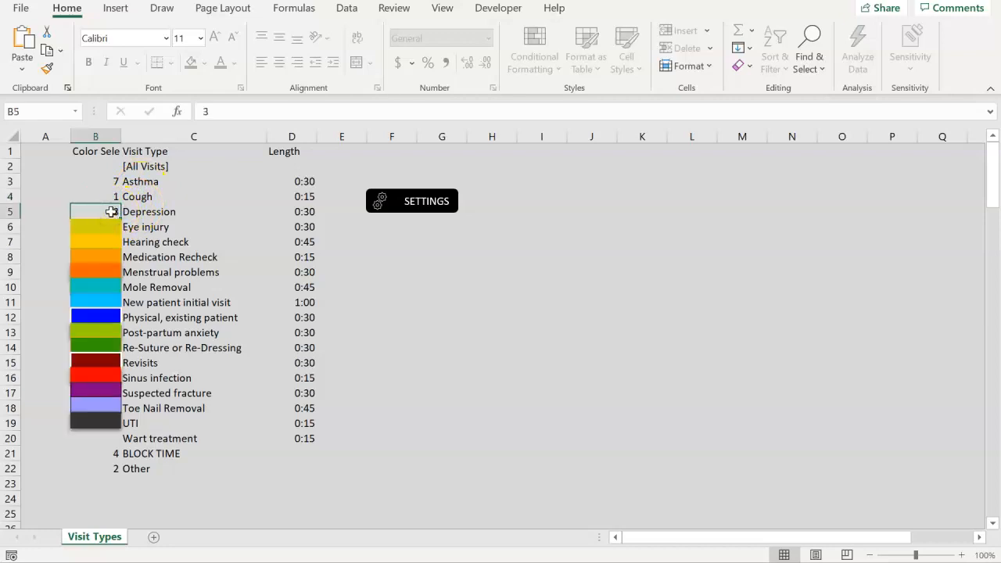
left_click(99, 249)
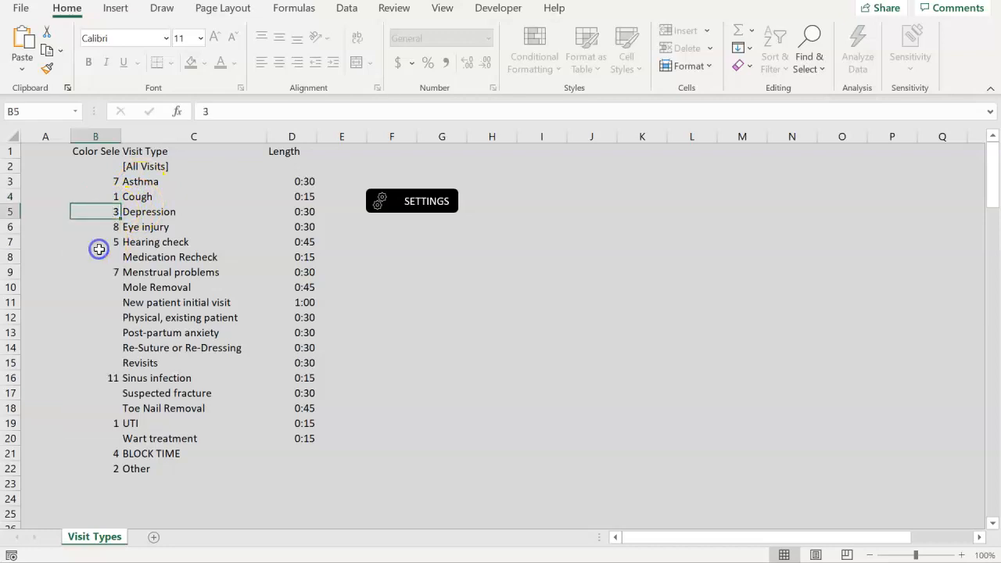
Assign color 10 to Mole Removal, color 1 to New patient initial visit and color 4 to BLOCK TIME
left_click(108, 289)
left_click(93, 420)
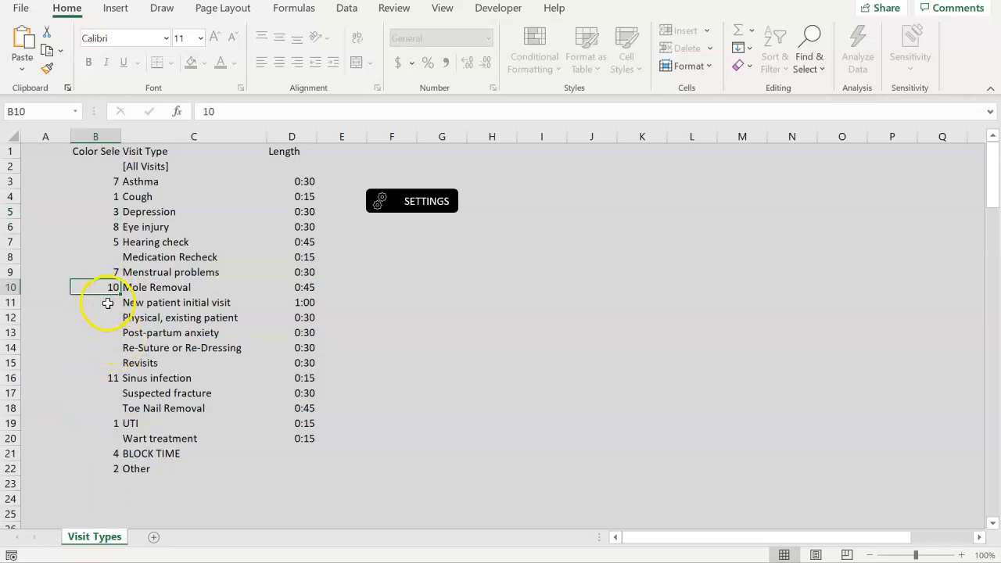
left_click(107, 303)
left_click(104, 324)
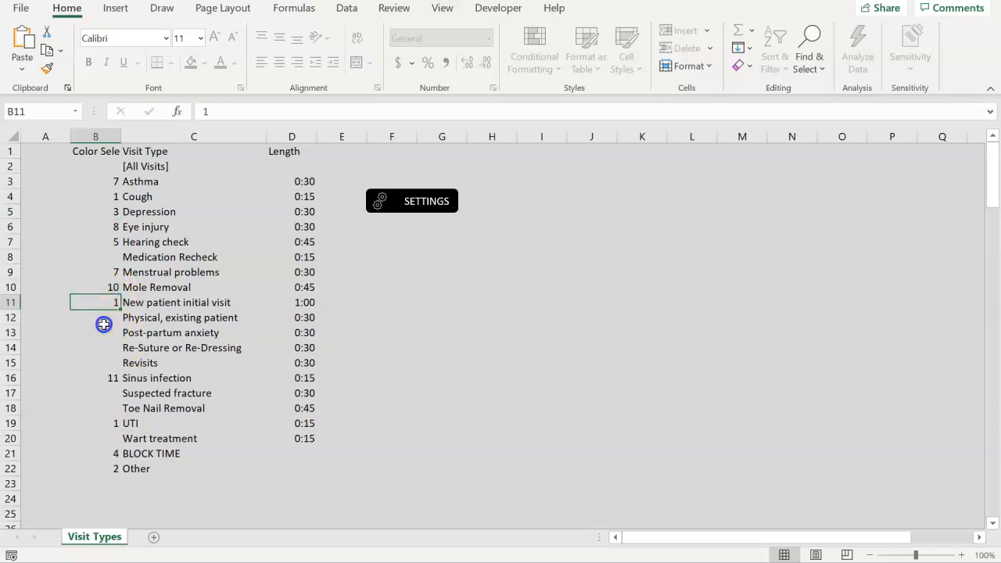
left_click(115, 453)
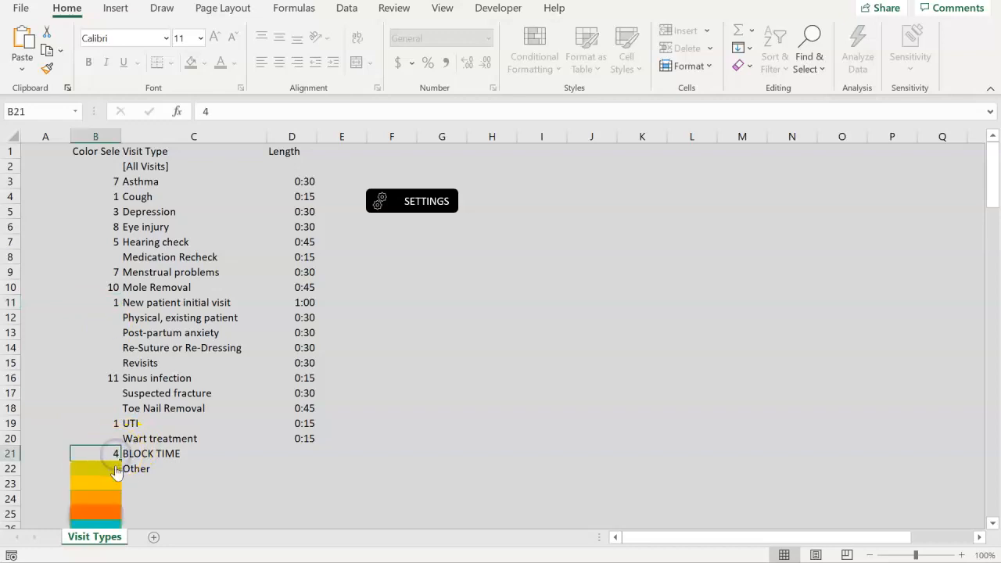
left_click(110, 513)
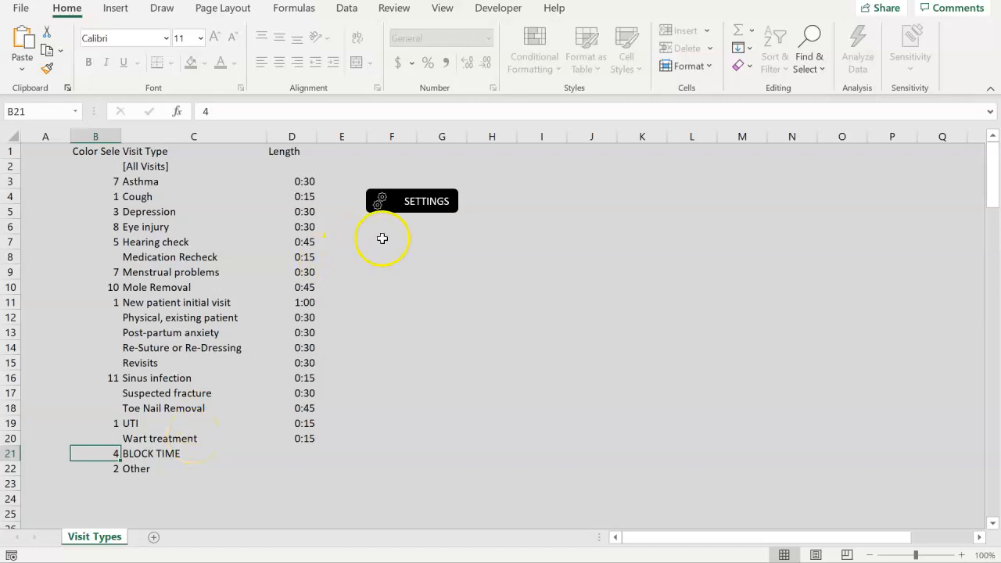
Leave the appointment colors list through the settings and examine the time slots on the schedule
left_click(439, 204)
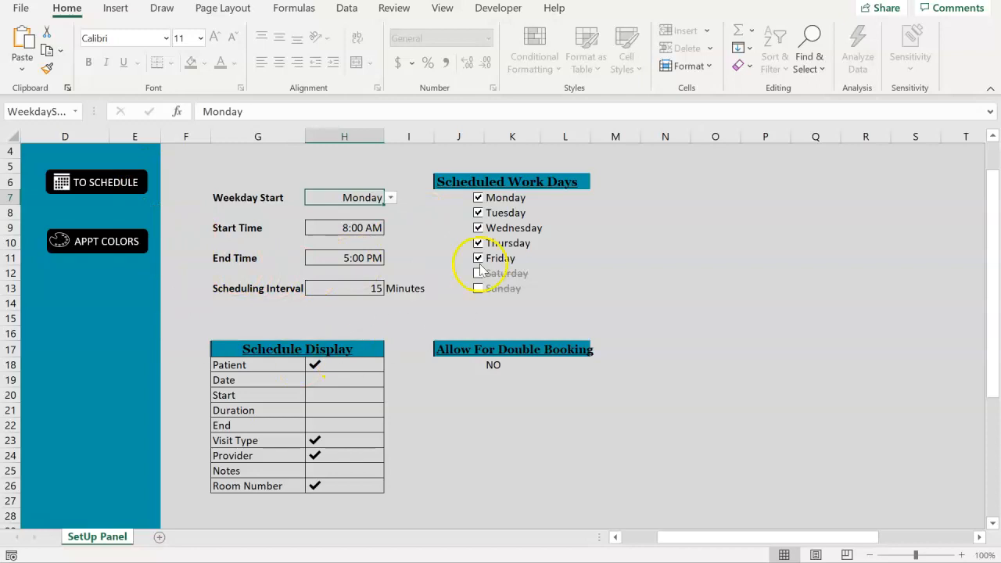
left_click(100, 182)
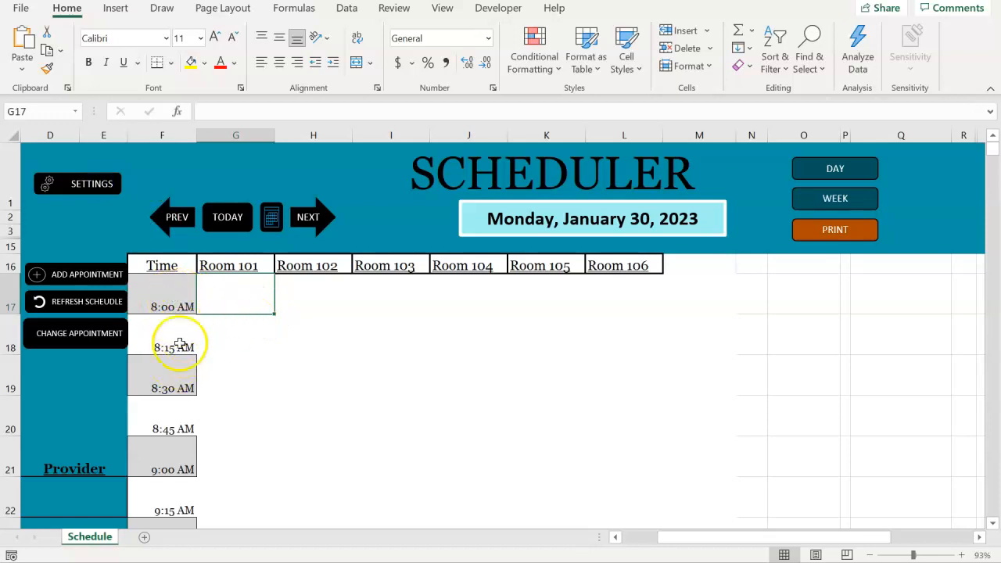
Open the scheduler settings and set the Start Time to 9:00 AM
left_click(104, 185)
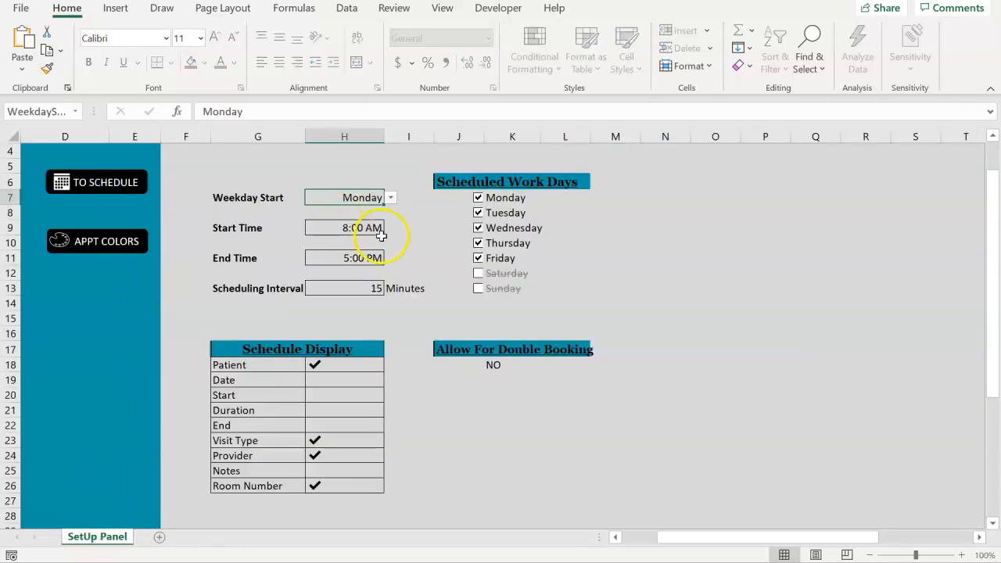
left_click(381, 235)
left_click(390, 230)
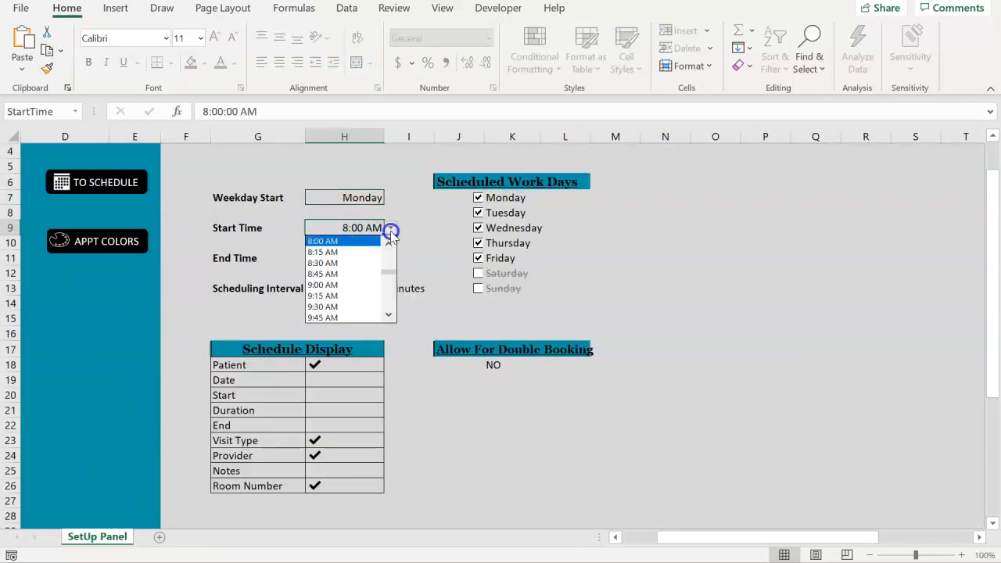
left_click(356, 285)
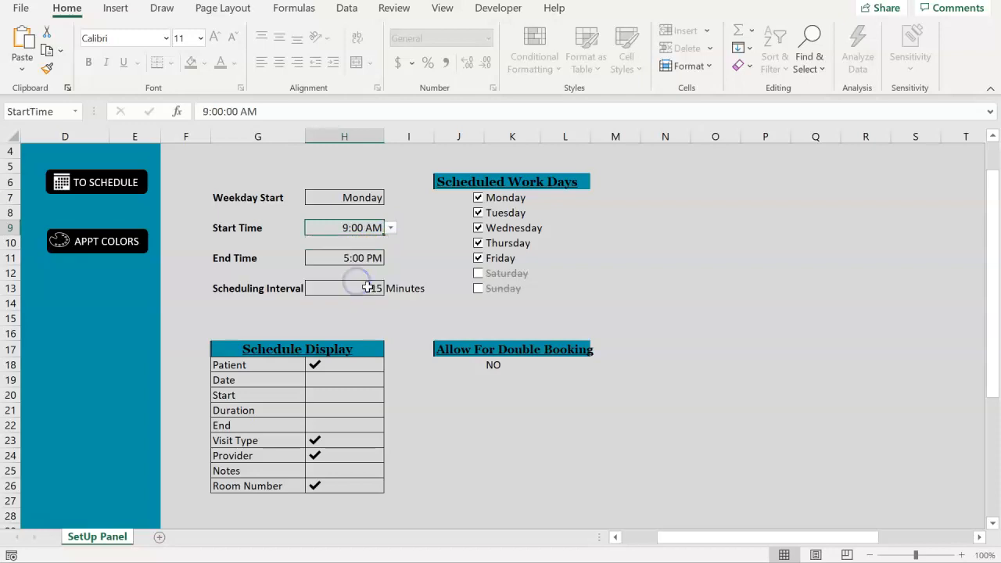
Set the Scheduling Interval to 30 minutes and return to the schedule
left_click(367, 288)
left_click(391, 288)
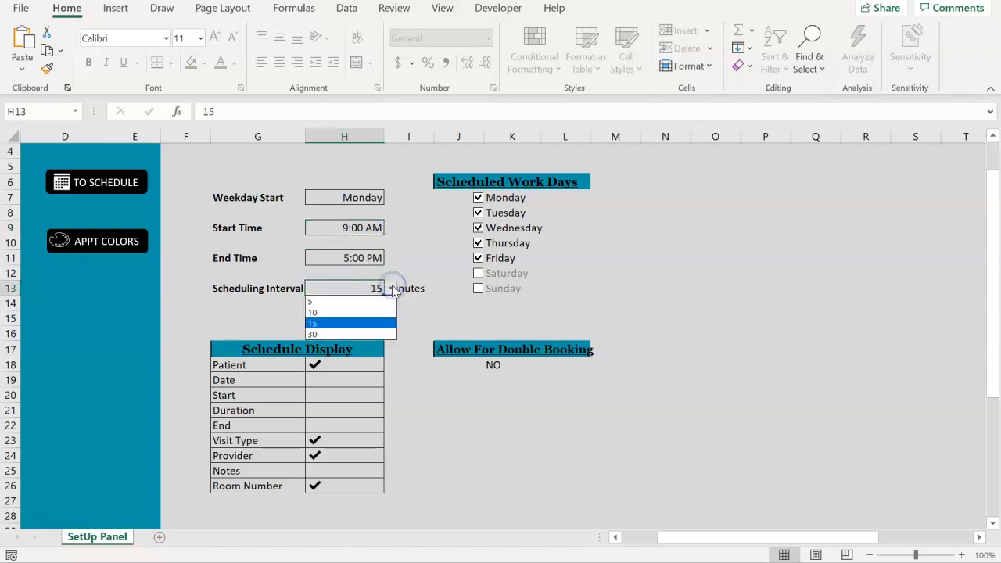
left_click(379, 334)
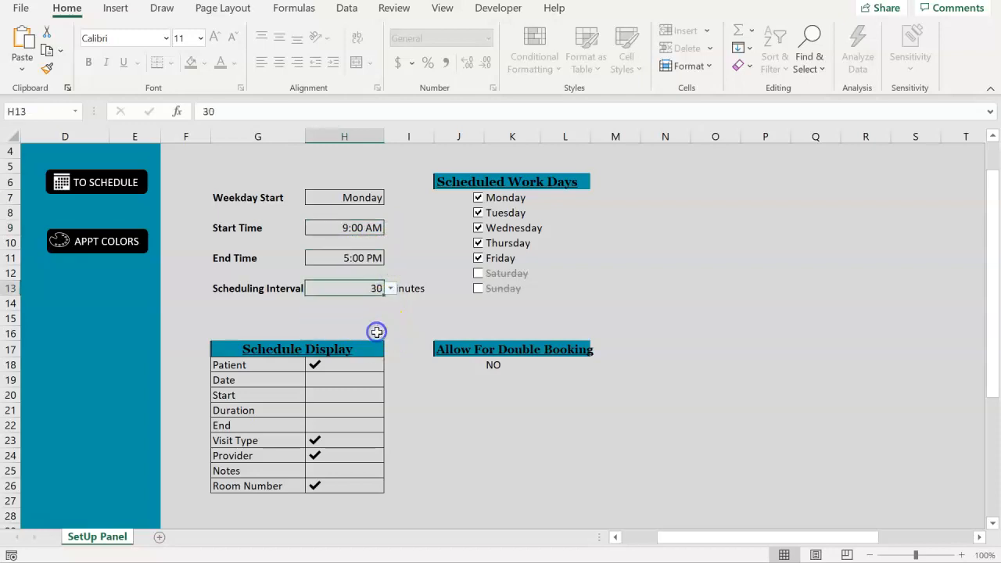
left_click(113, 202)
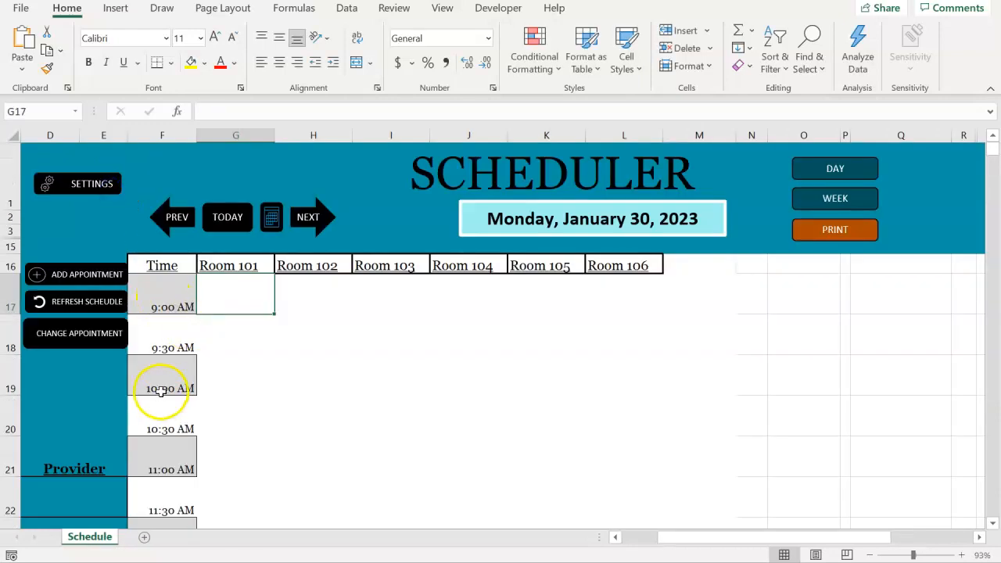
Reopen the scheduler settings and set the Start Time back to 8:00 AM
left_click(89, 184)
left_click(375, 223)
left_click(390, 228)
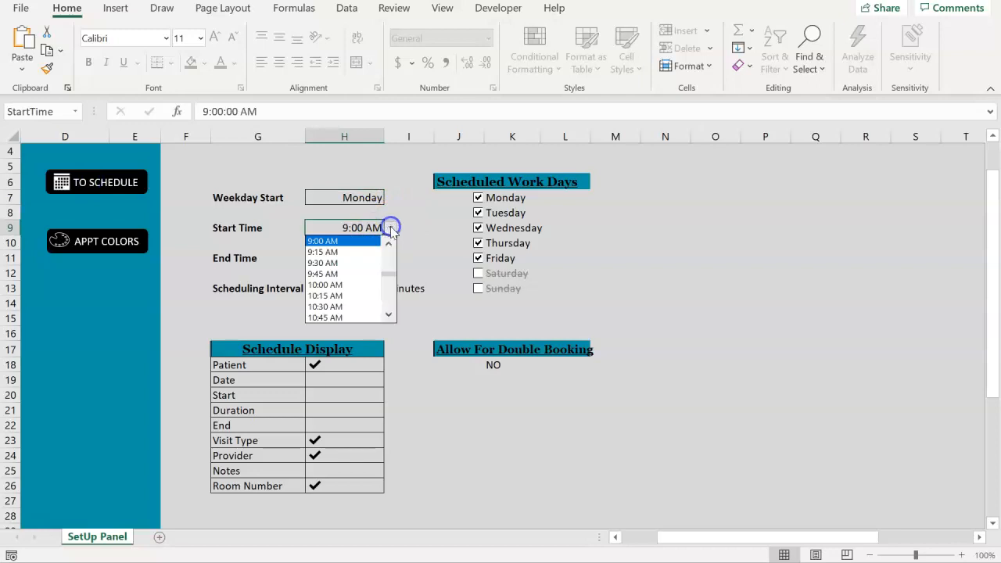
scroll(389, 234, "up", 2)
left_click(371, 244)
Set the Scheduling Interval back to 15 minutes and go back to the schedule
left_click(368, 294)
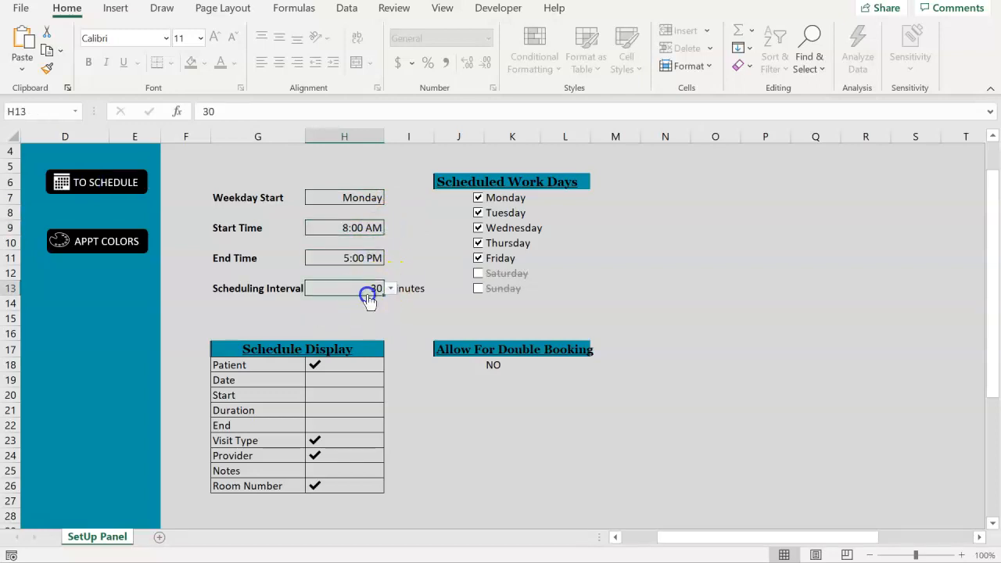
left_click(390, 288)
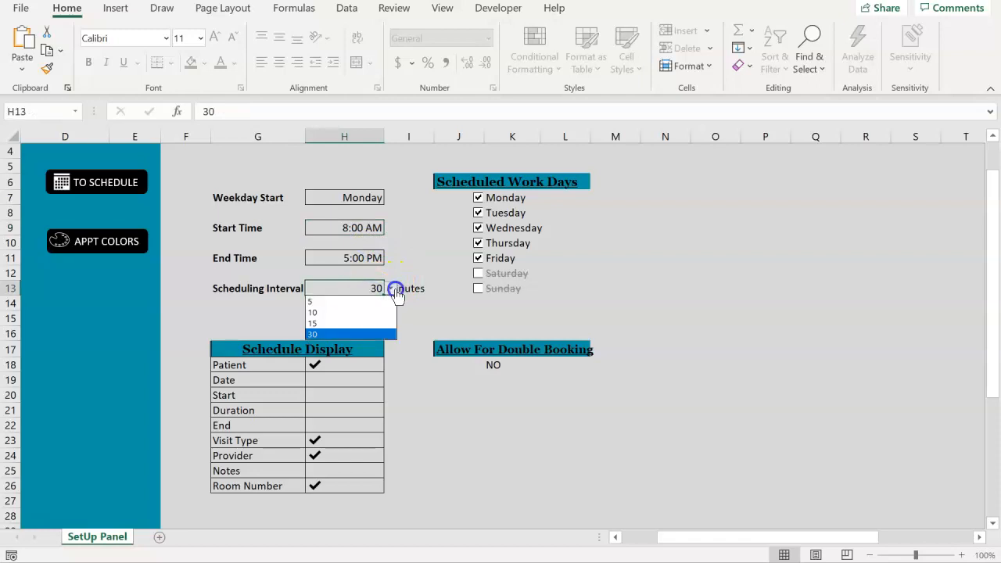
left_click(371, 323)
left_click(115, 181)
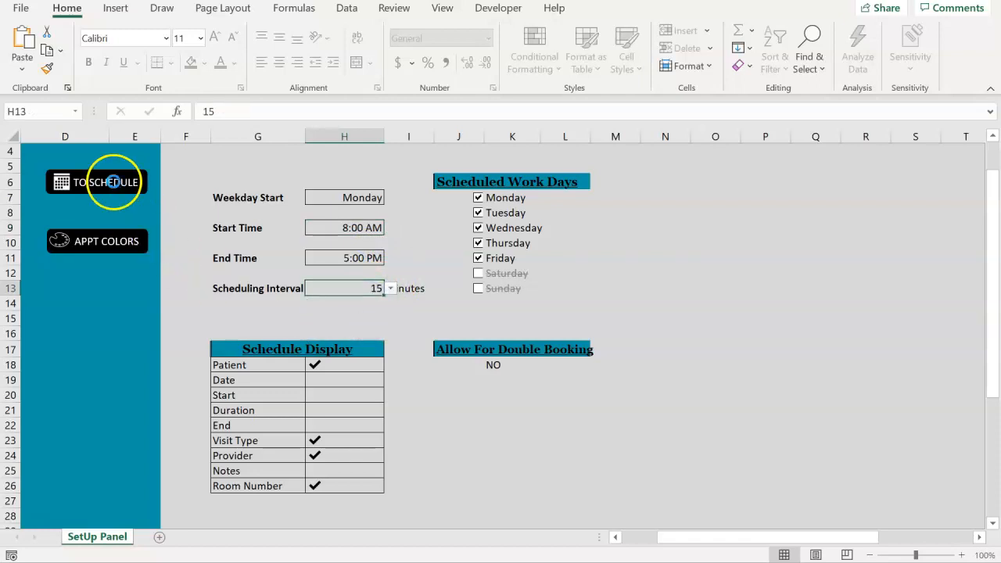